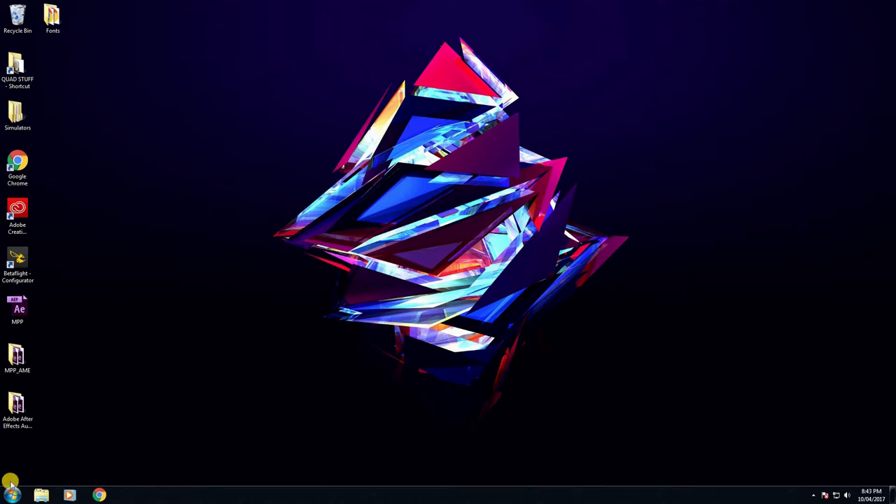
- Launch Adobe Photoshop CC 2017 from the Start menu
click(10, 496)
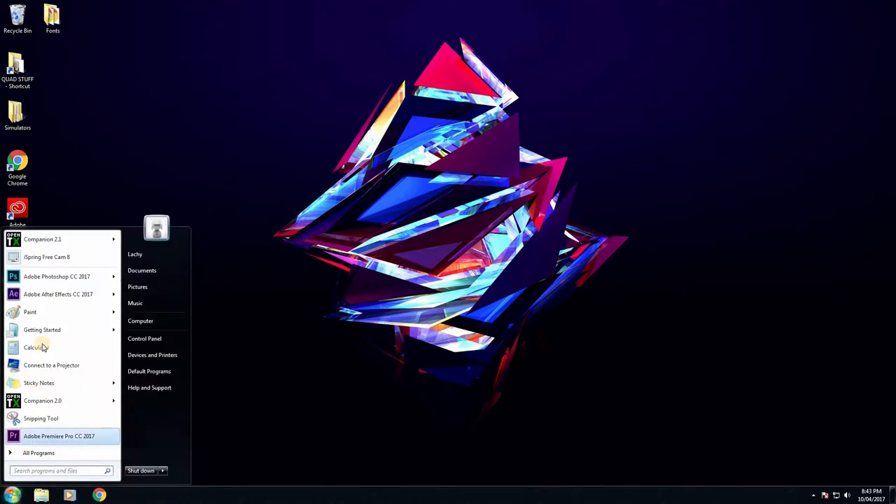
click(50, 276)
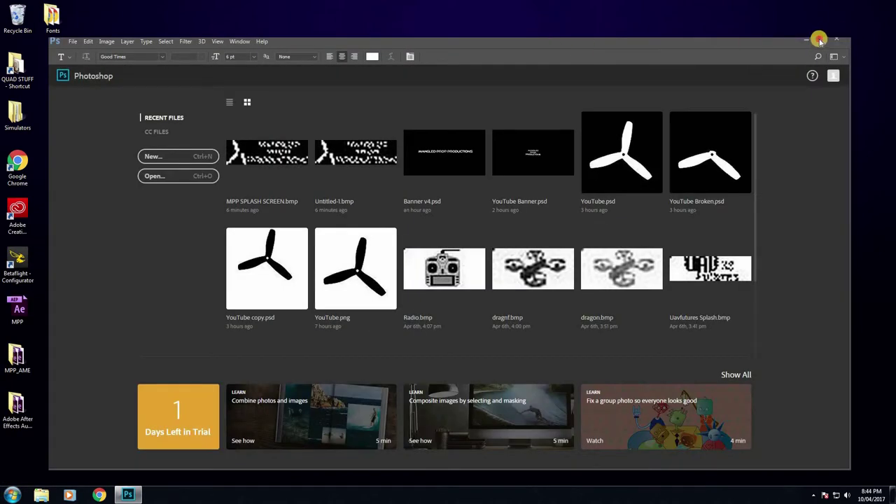
- Create a new 212 × 64 pixel document with a white background
click(819, 40)
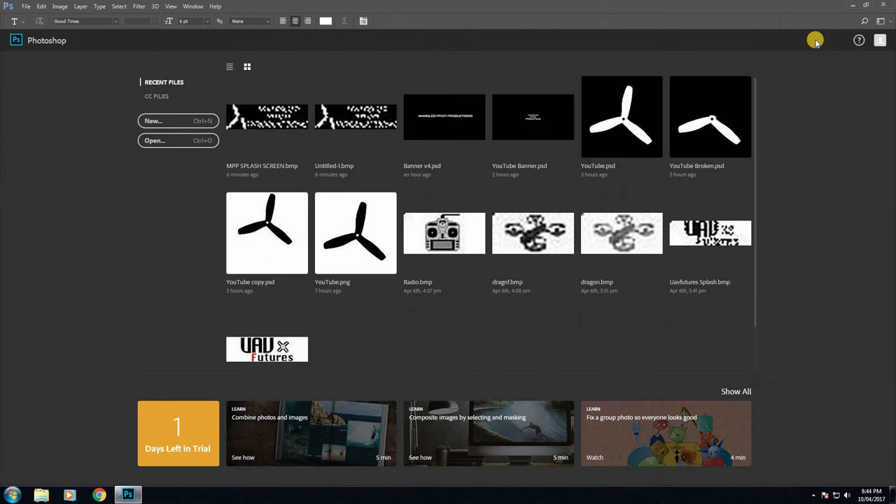
click(171, 122)
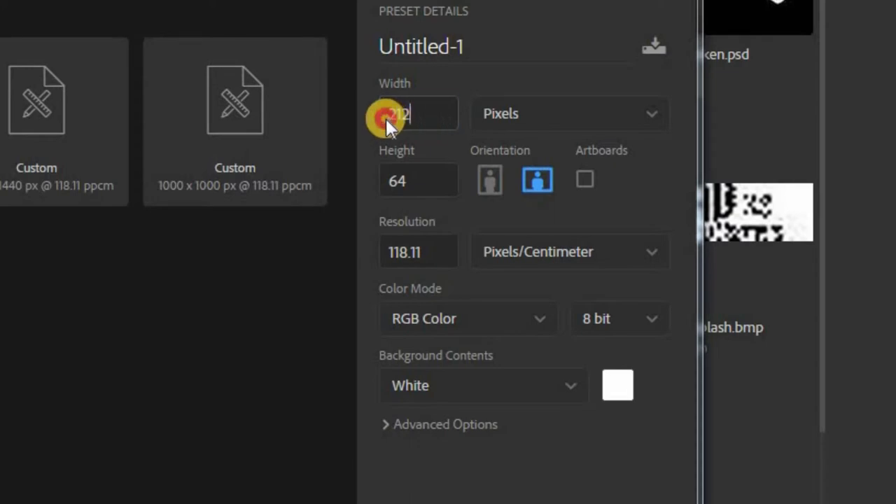
drag(385, 117, 423, 112)
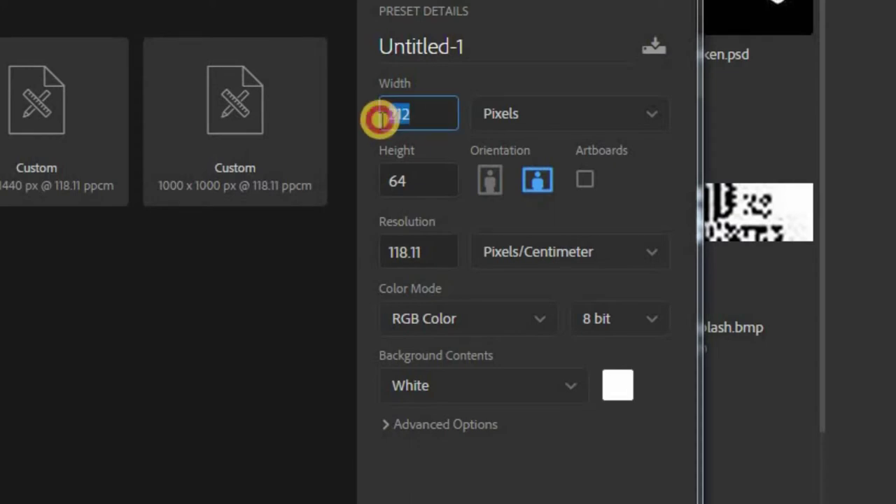
click(426, 112)
click(382, 184)
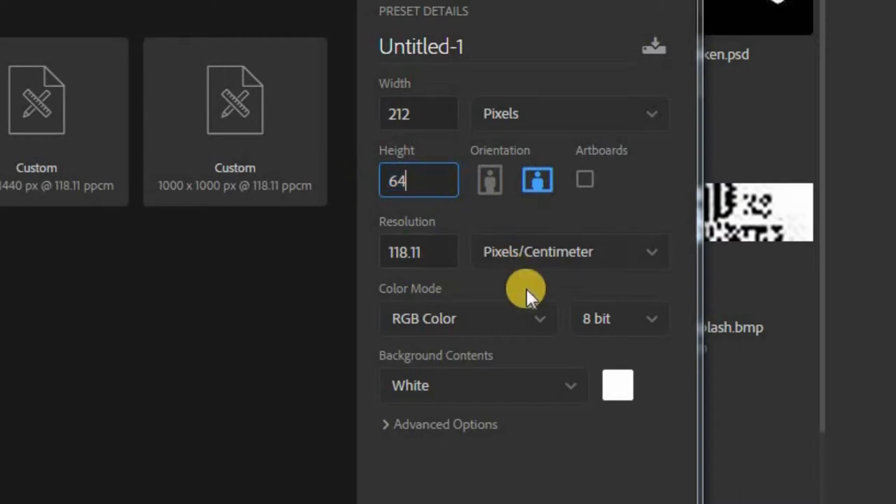
click(532, 318)
click(630, 321)
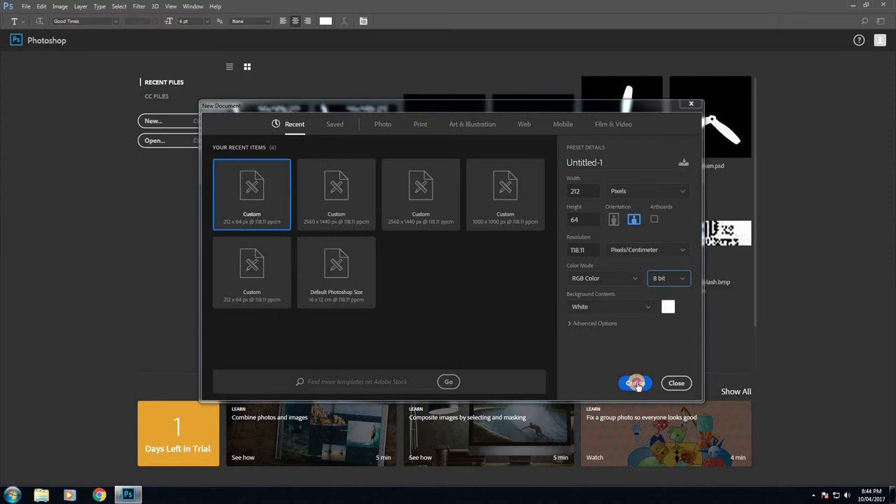
click(634, 383)
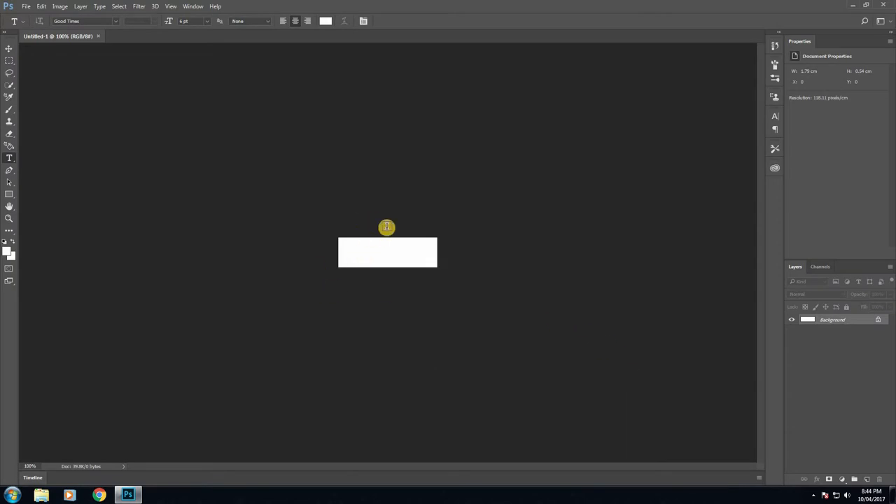
scroll(388, 259, up, 5)
scroll(453, 222, up, 3)
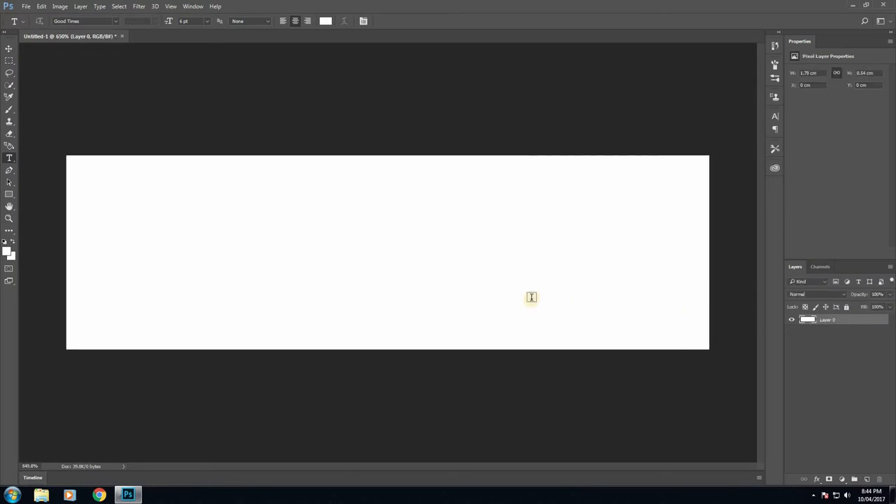
- Drop the YouTube Broken propeller image from the Youtube Photoshop folder onto the canvas
key(v)
click(40, 495)
double_click(379, 201)
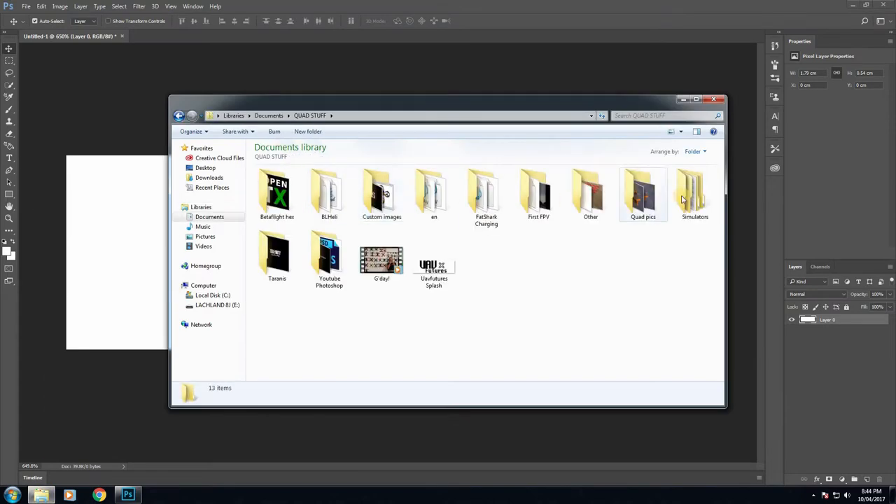
double_click(329, 259)
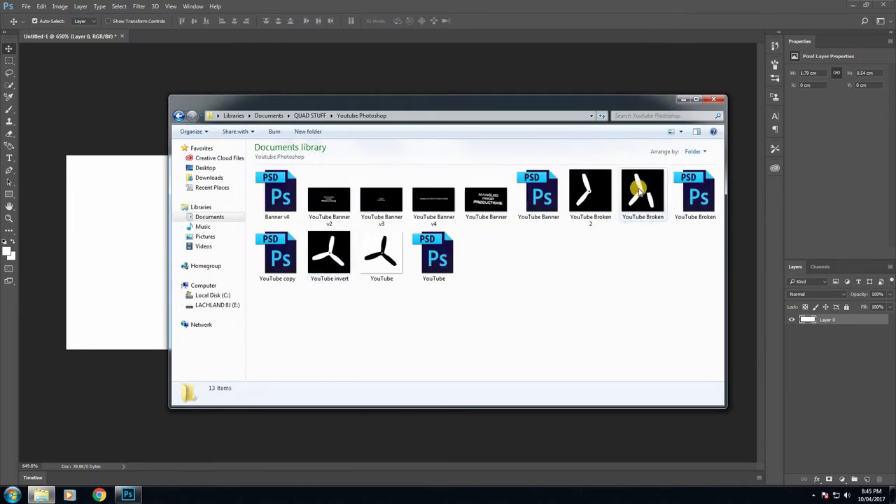
drag(642, 191, 97, 241)
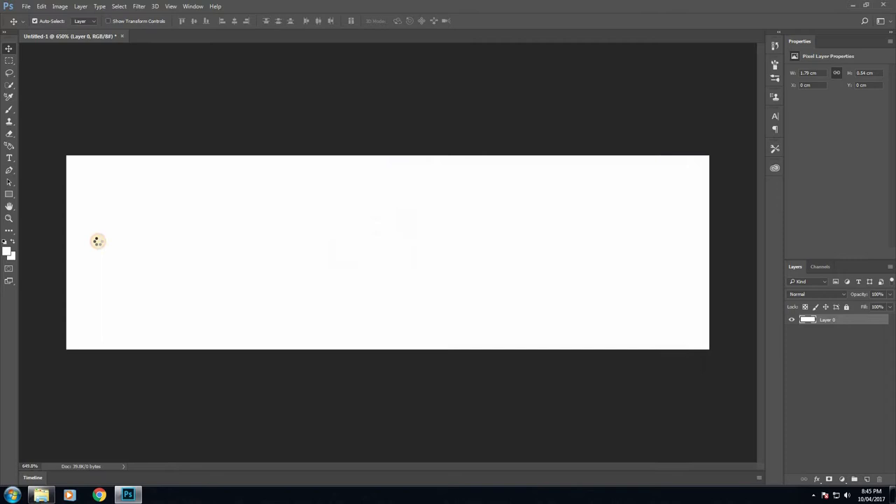
- Move the propeller to the left edge and enlarge it to the canvas height
drag(430, 236, 191, 235)
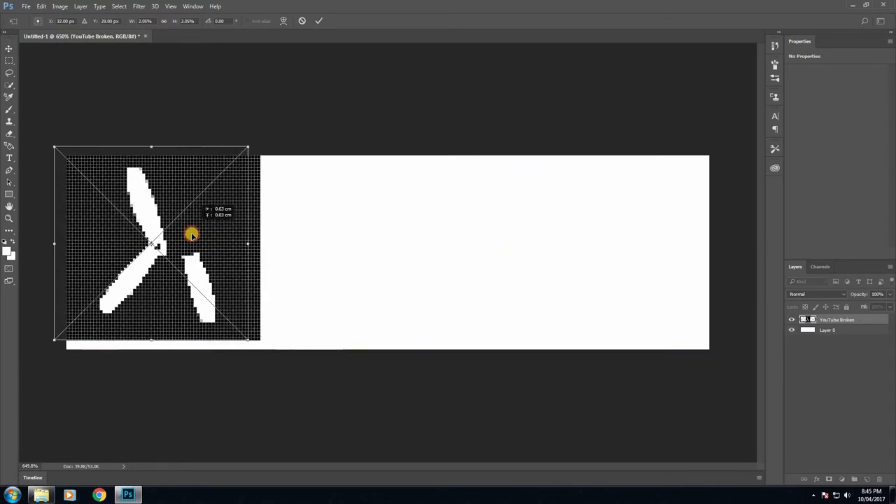
drag(249, 149, 278, 138)
drag(54, 341, 42, 368)
drag(232, 240, 213, 240)
click(319, 20)
key(t)
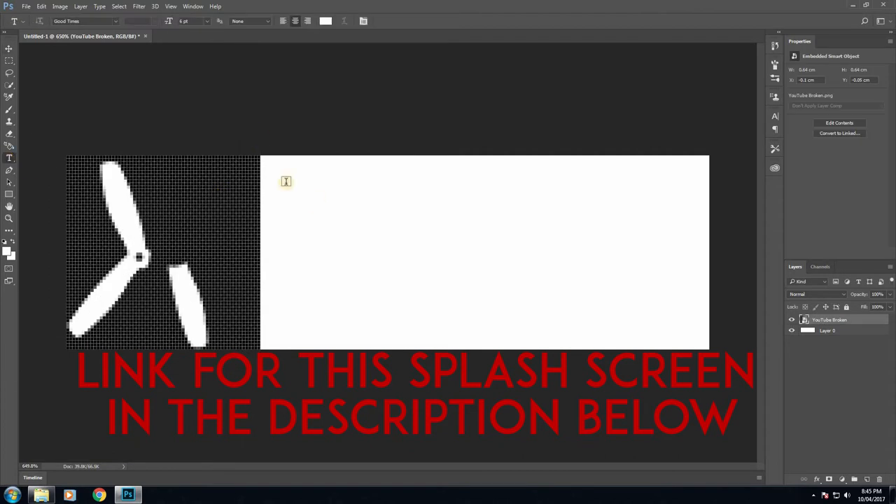
- Draw a black rectangle over the white area and start the title text box
click(8, 145)
click(9, 193)
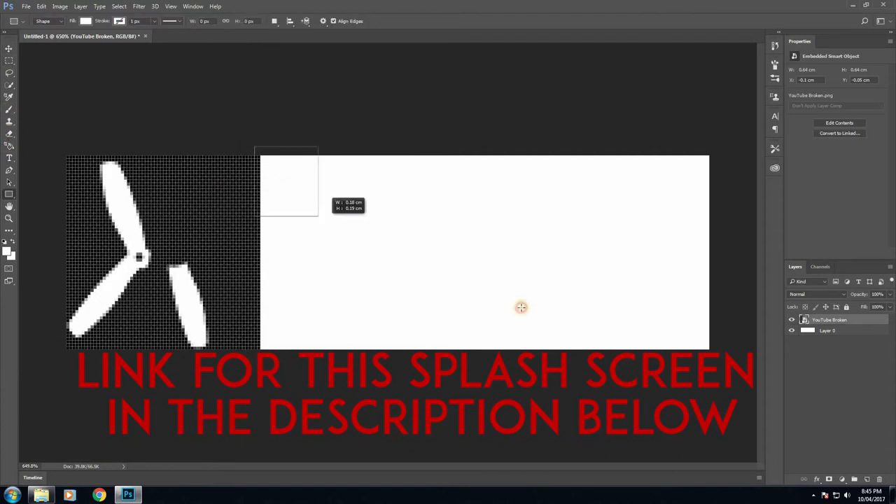
drag(260, 156, 710, 349)
click(79, 20)
click(172, 81)
key(t)
click(77, 182)
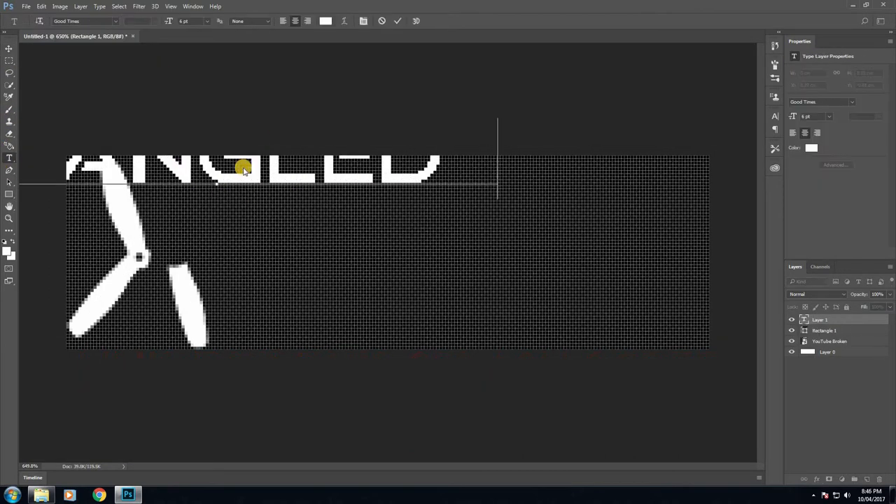
text(ANGLED PROP PRODUCTIONS)
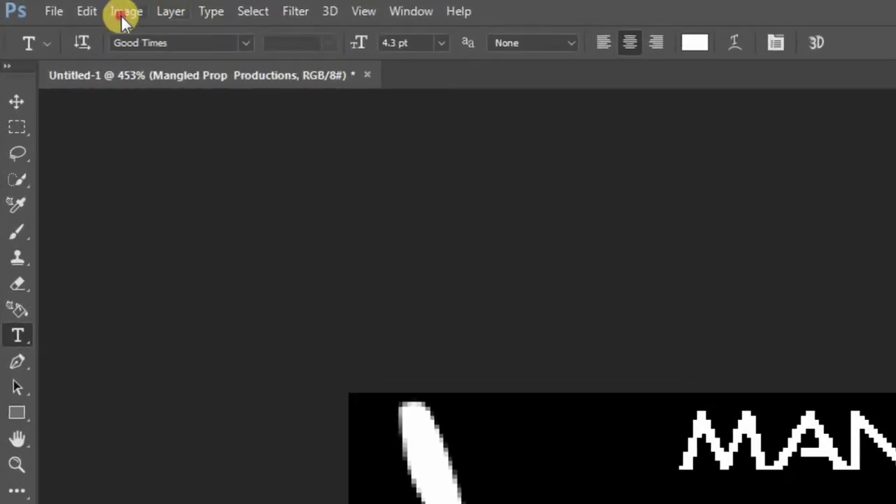
- Convert the image to Grayscale, merging the layers and discarding colour
click(126, 11)
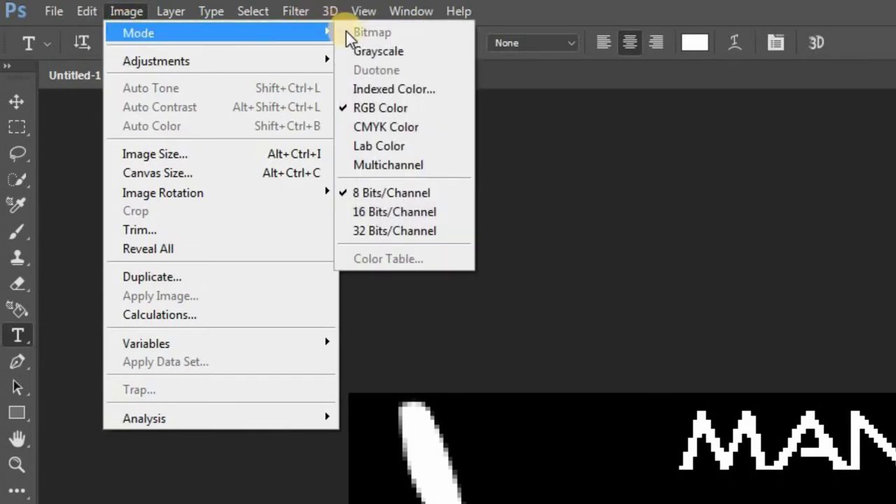
mouse_move(220, 33)
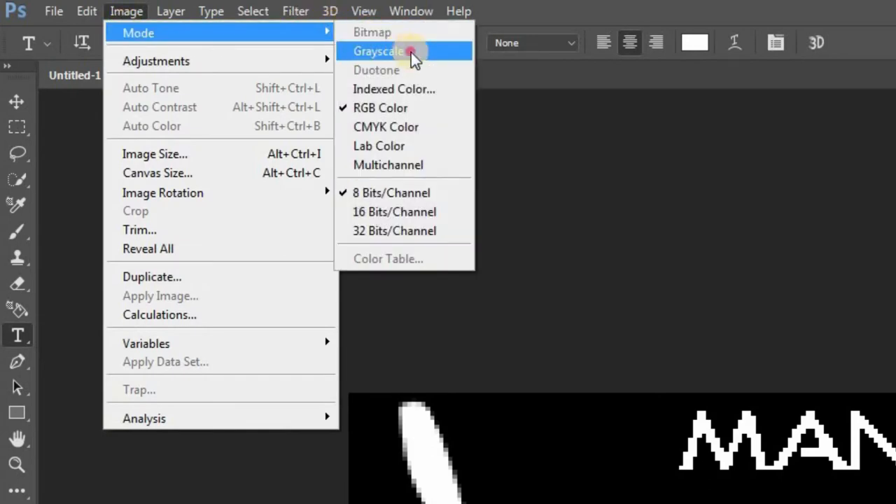
click(410, 51)
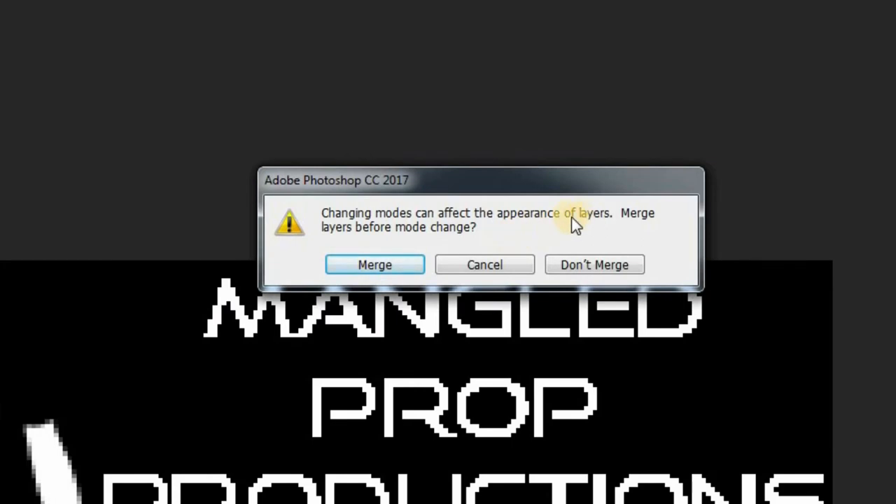
click(388, 261)
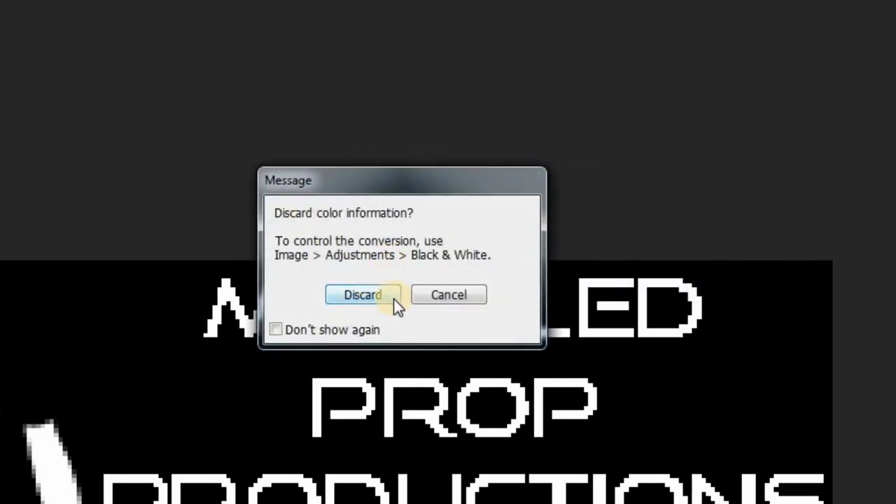
click(363, 295)
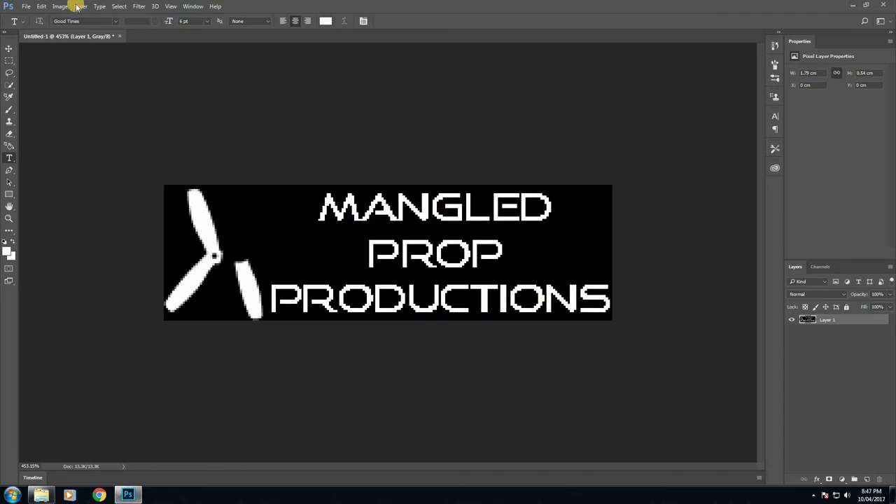
- Convert the image to Bitmap mode, flattening layers and accepting the 118.11 pixels/cm dither settings
click(55, 7)
mouse_move(128, 32)
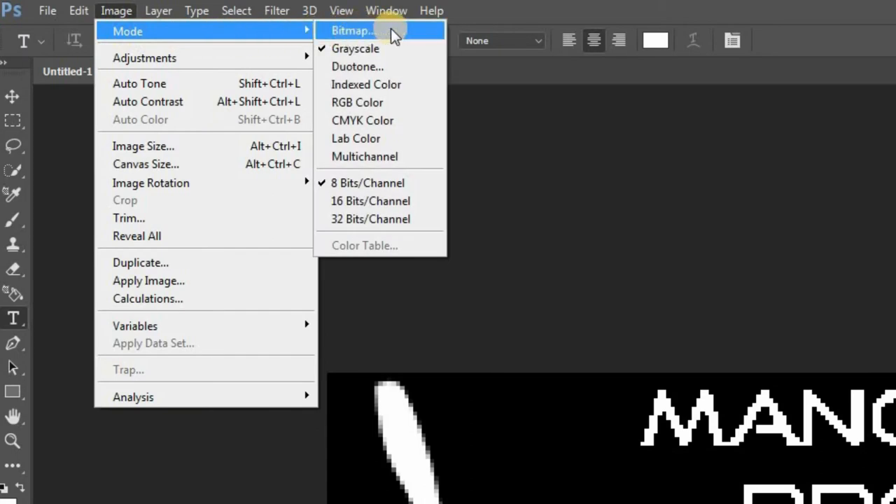
click(392, 31)
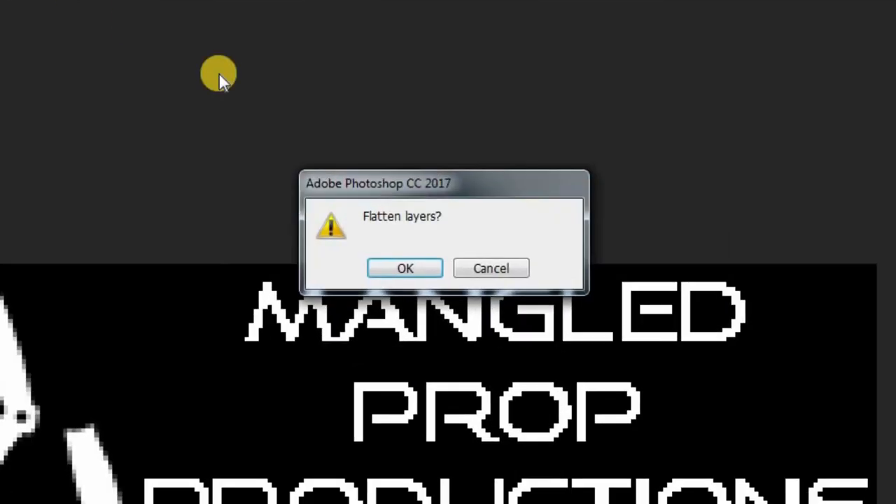
click(405, 268)
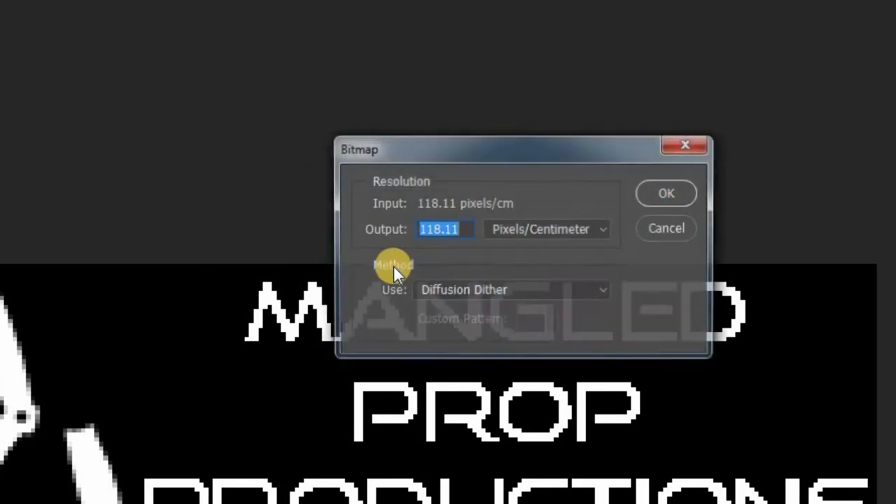
click(666, 193)
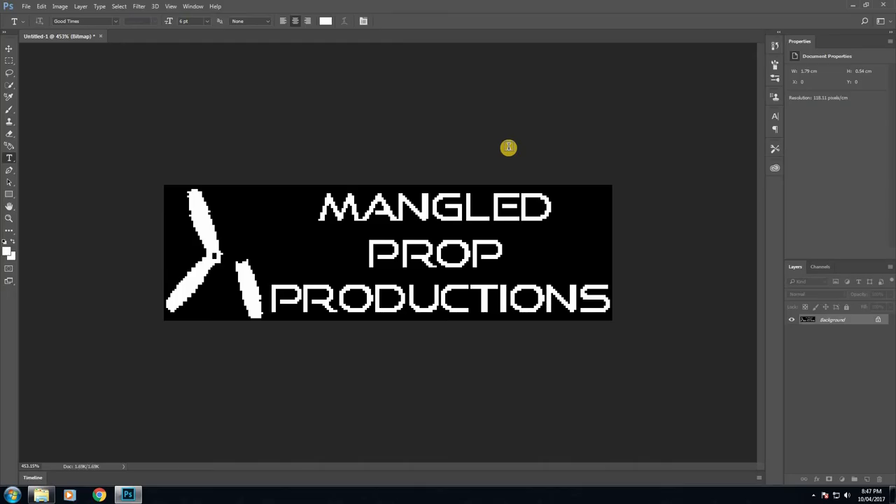
- Save as Custom Splash Screen.bmp in the Taranis folder as a 1-bit Windows BMP
click(23, 6)
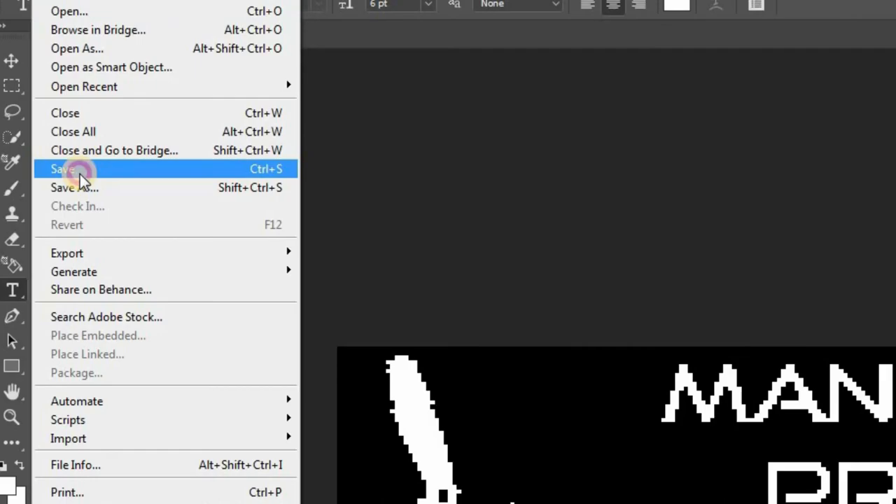
click(80, 173)
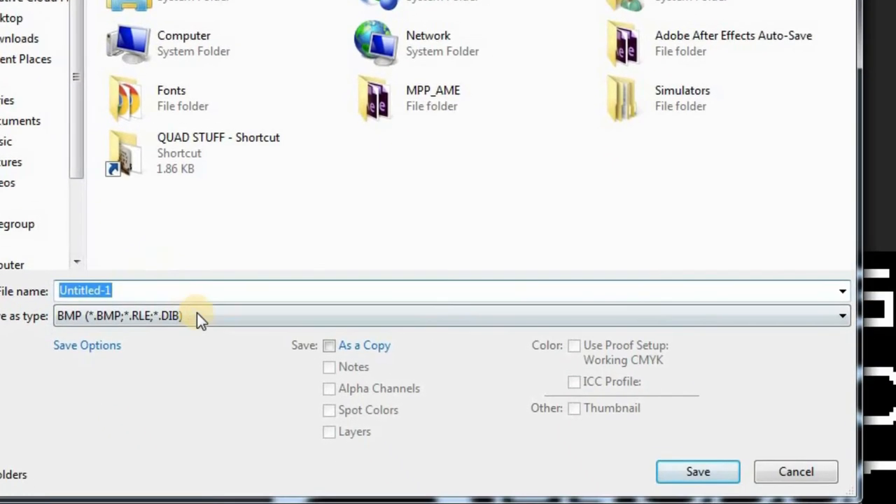
click(196, 313)
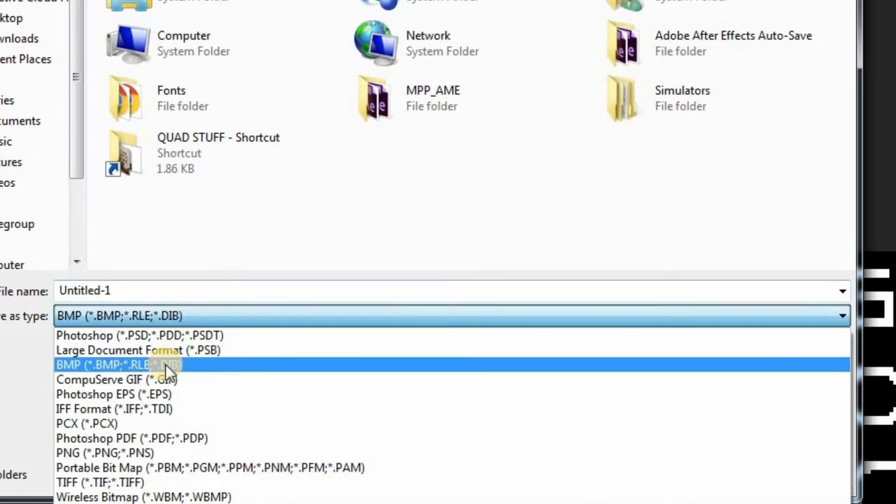
click(165, 364)
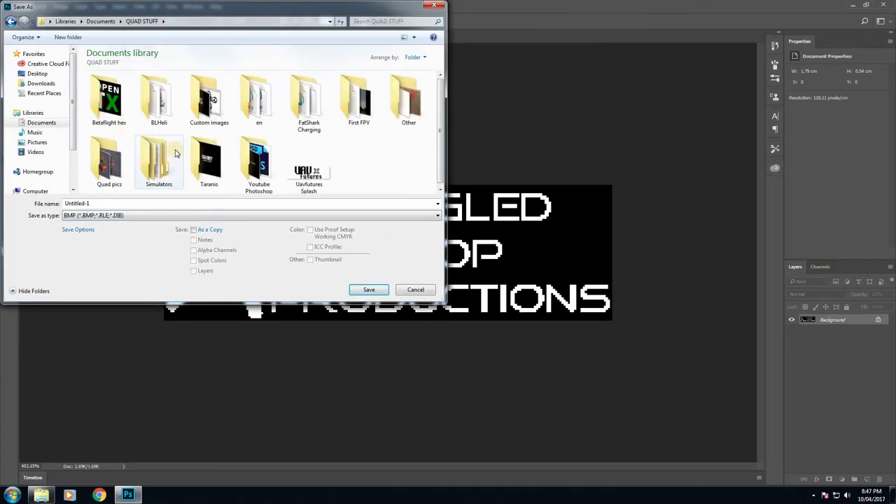
double_click(209, 161)
click(201, 203)
text(Custon S)
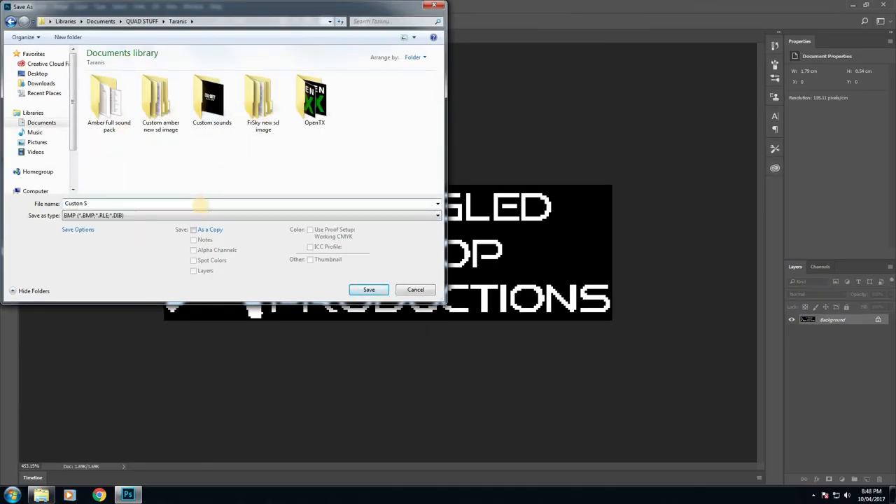
key(BackSpace)
key(BackSpace)
key(BackSpace)
text(m Splash Screen)
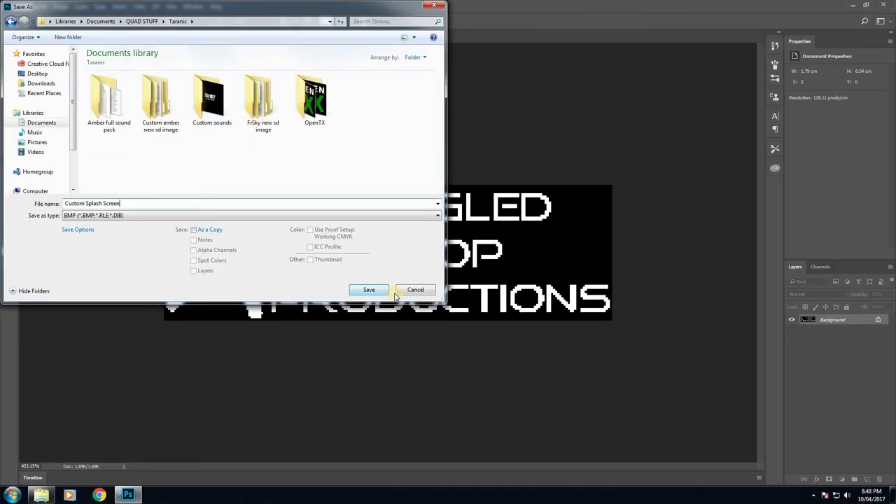
click(376, 291)
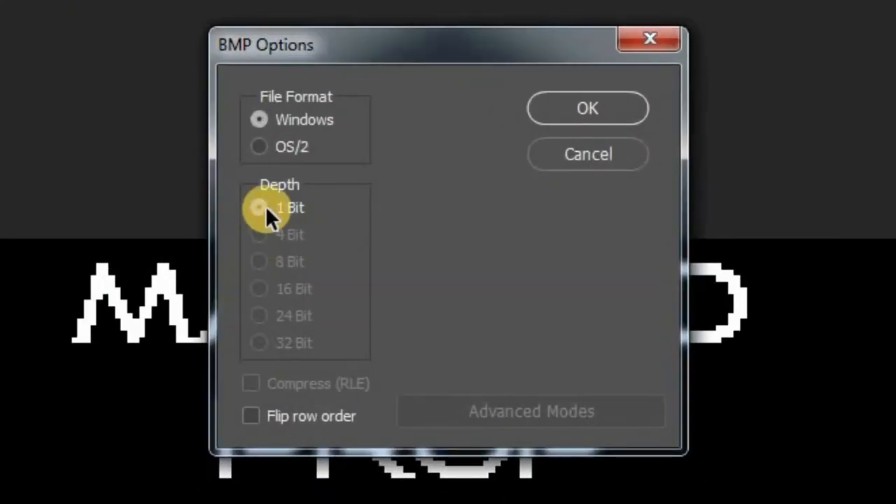
click(555, 103)
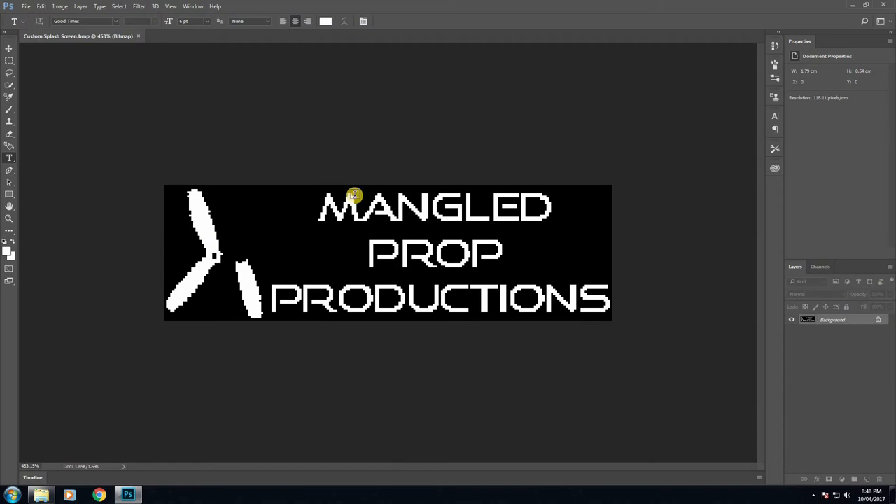
- Search the Start menu for 'companion' to launch OpenTX Companion 2.1.9
key(v)
click(11, 495)
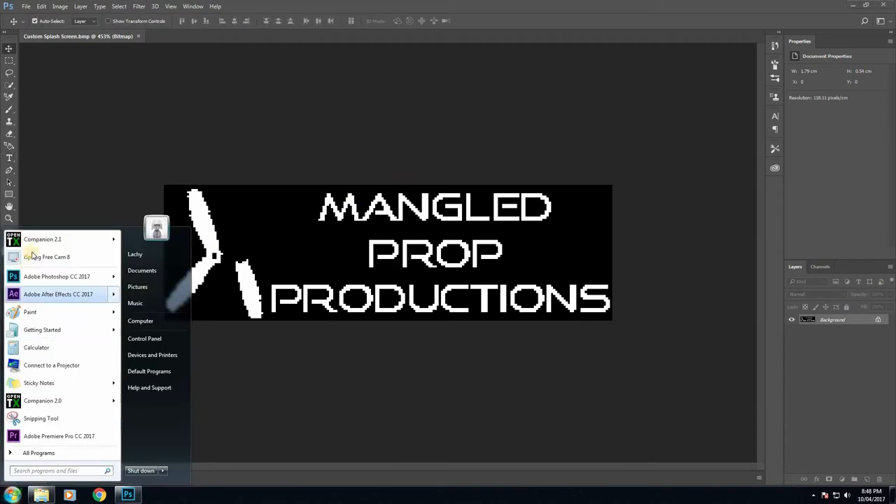
mouse_move(42, 239)
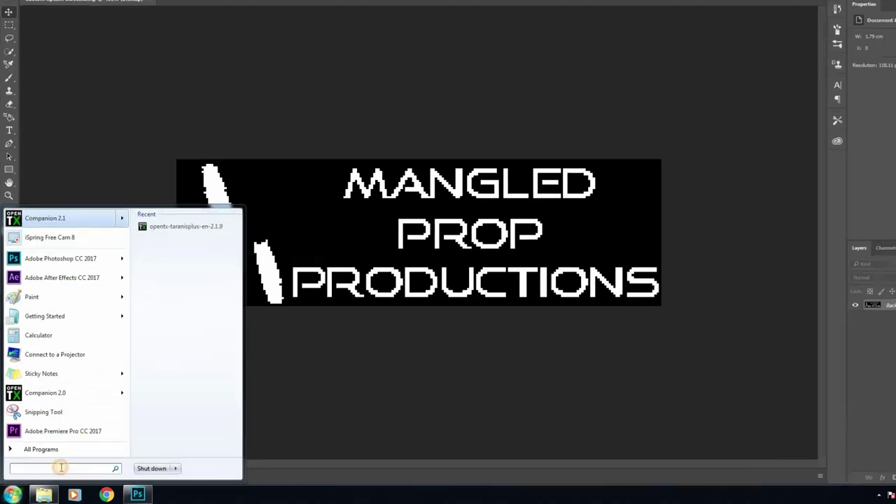
click(60, 471)
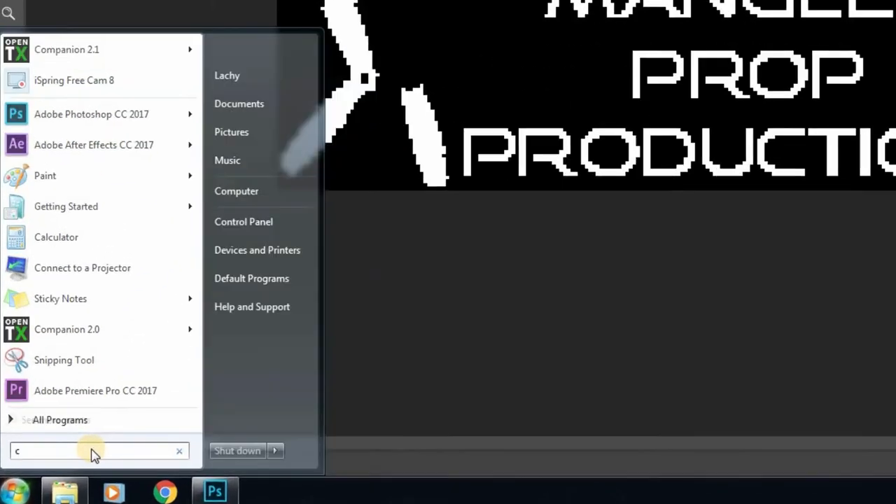
text(cpo)
key(BackSpace)
key(BackSpace)
text(o)
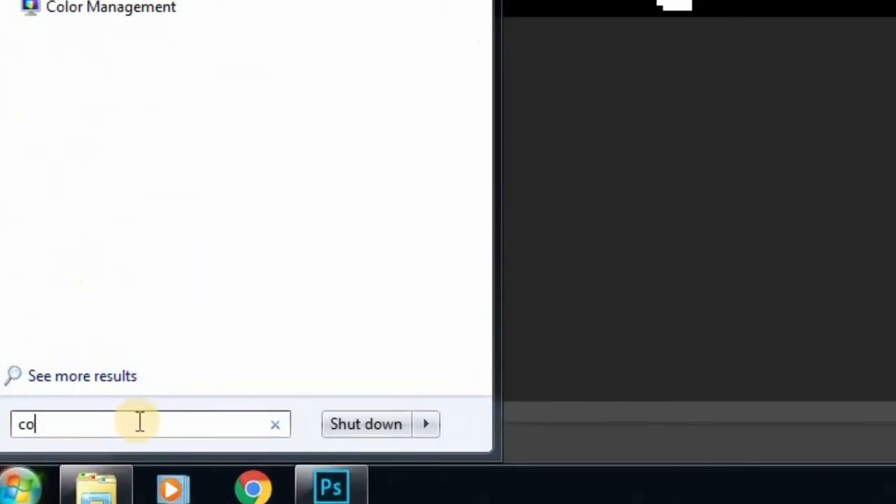
text(mpani)
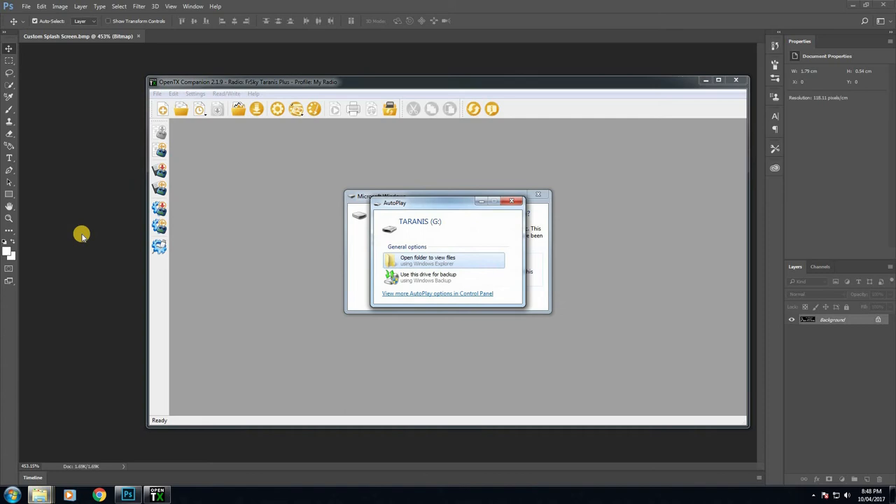
- Dismiss the AutoPlay and scan-and-fix prompts for the radio drive and close Photoshop
click(518, 203)
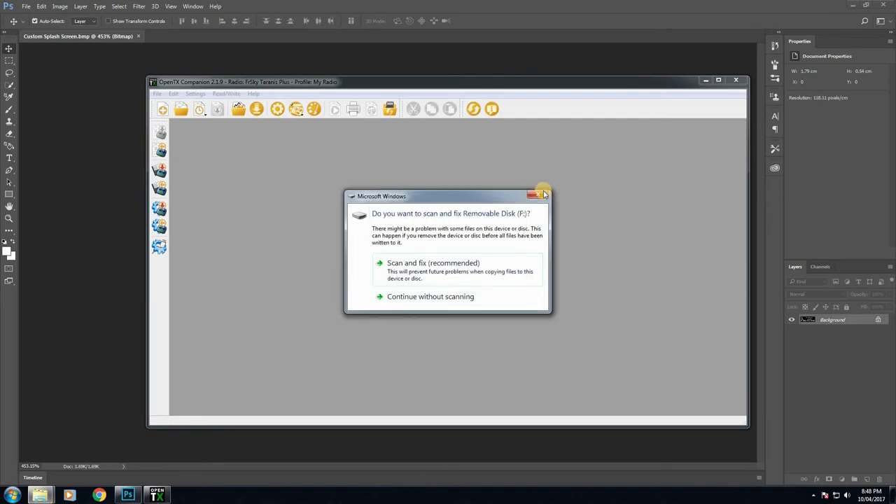
click(545, 194)
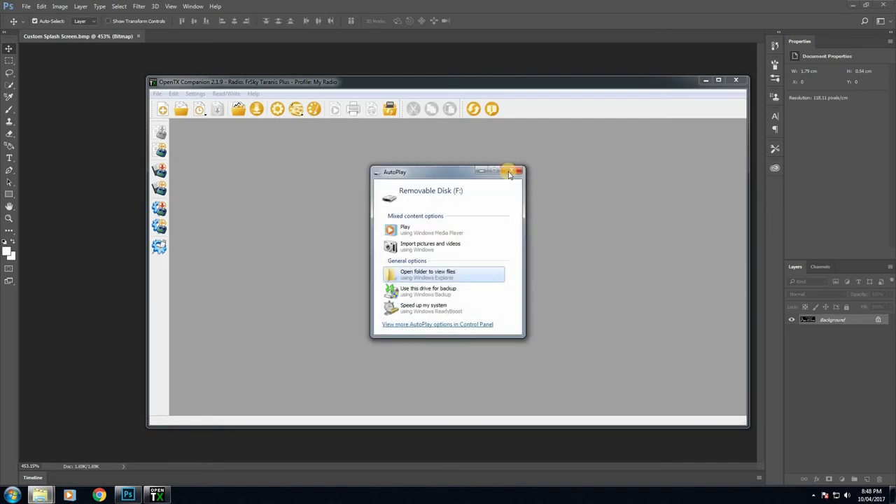
click(516, 171)
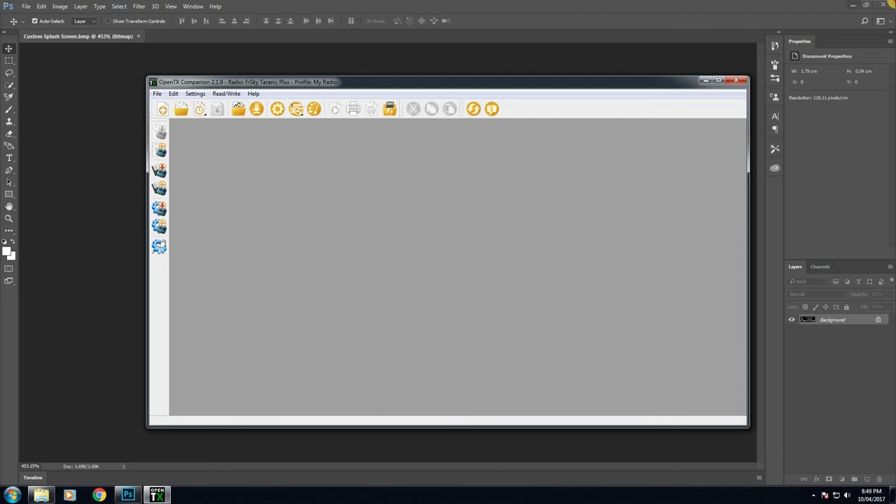
click(736, 82)
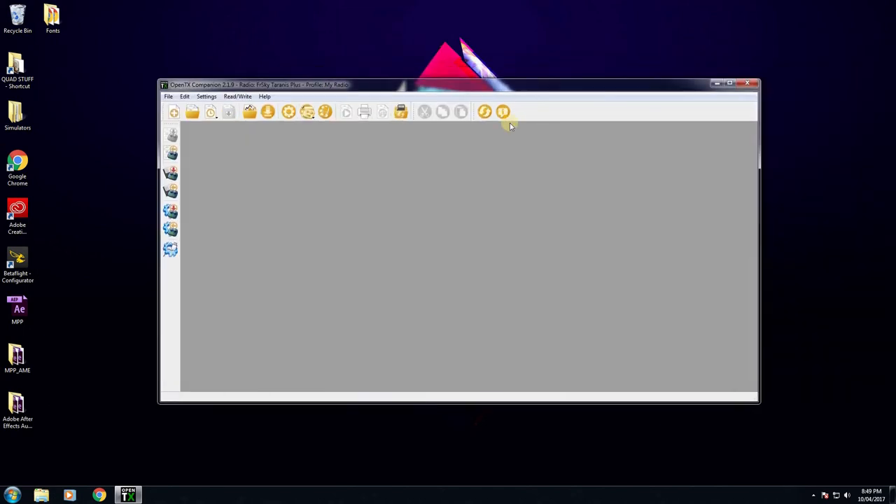
- Maximise Companion and choose a custom start screen in Write firmware to Radio
drag(510, 85, 503, 3)
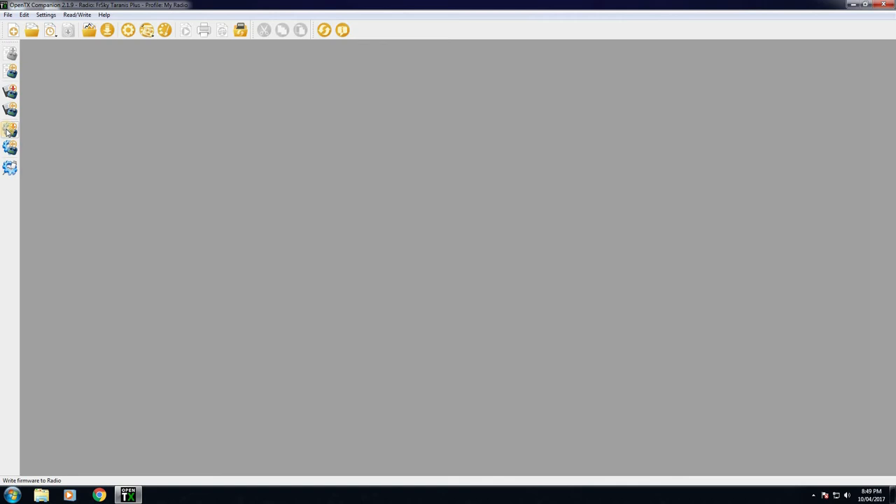
click(10, 129)
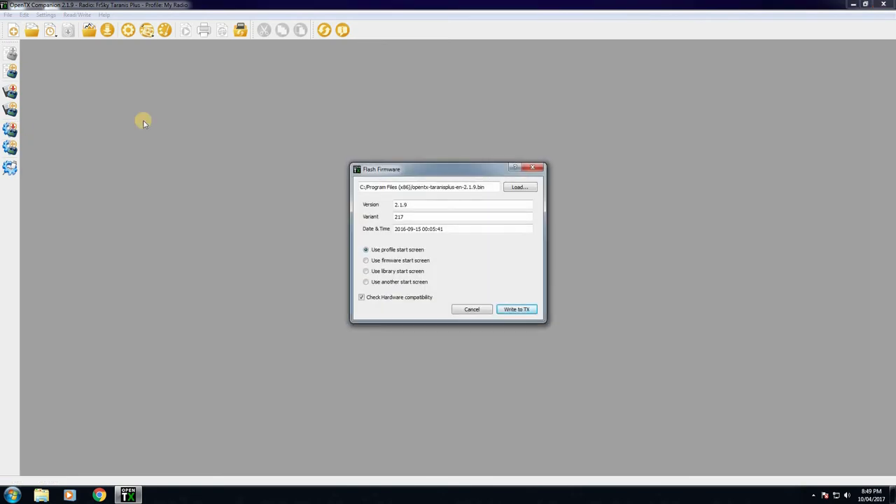
click(388, 283)
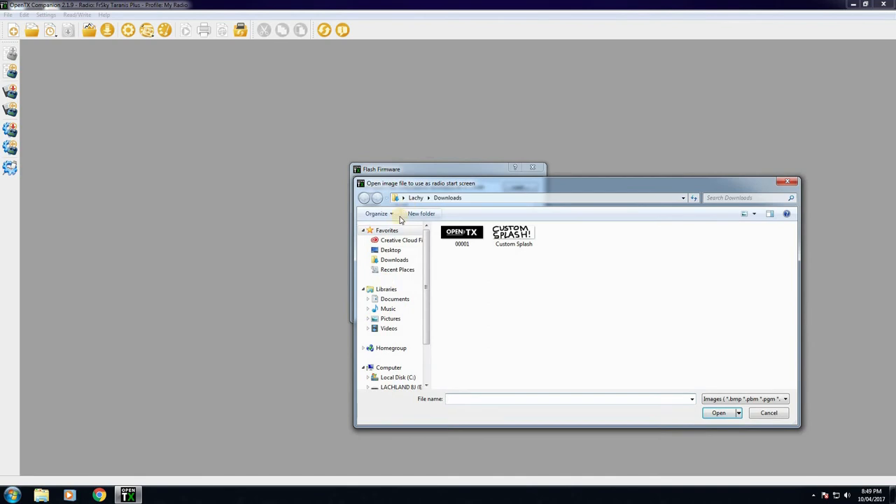
- Load Custom Splash Screen.bmp from the Taranis folder and write the firmware to the radio
click(394, 299)
double_click(549, 273)
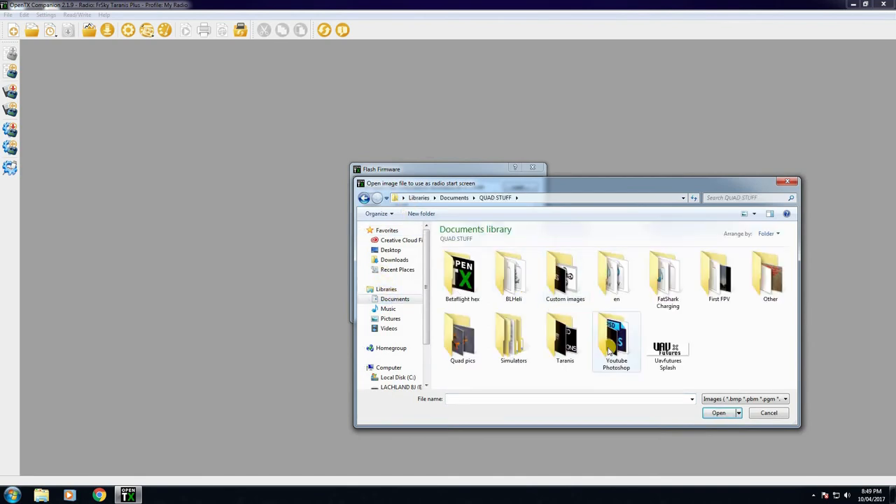
double_click(566, 338)
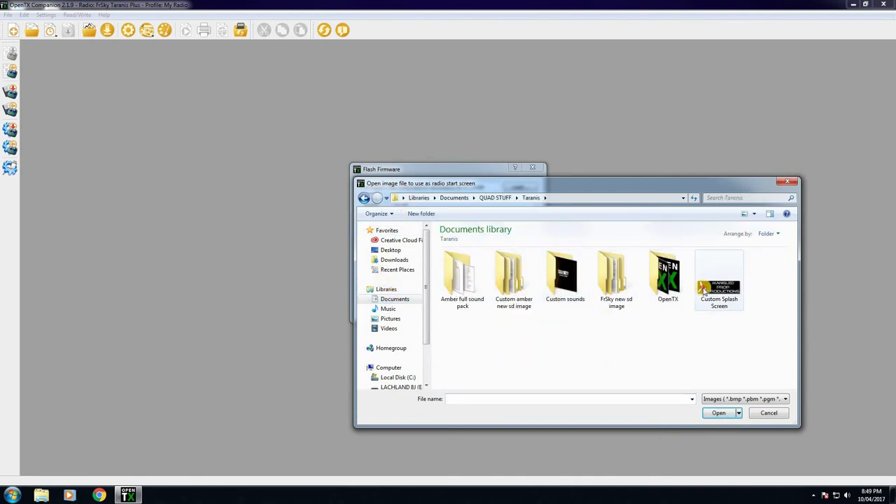
double_click(703, 289)
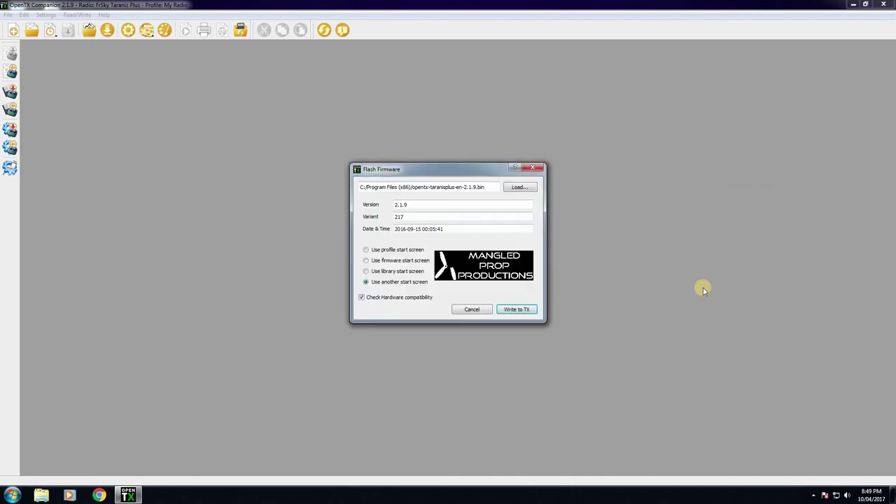
click(519, 310)
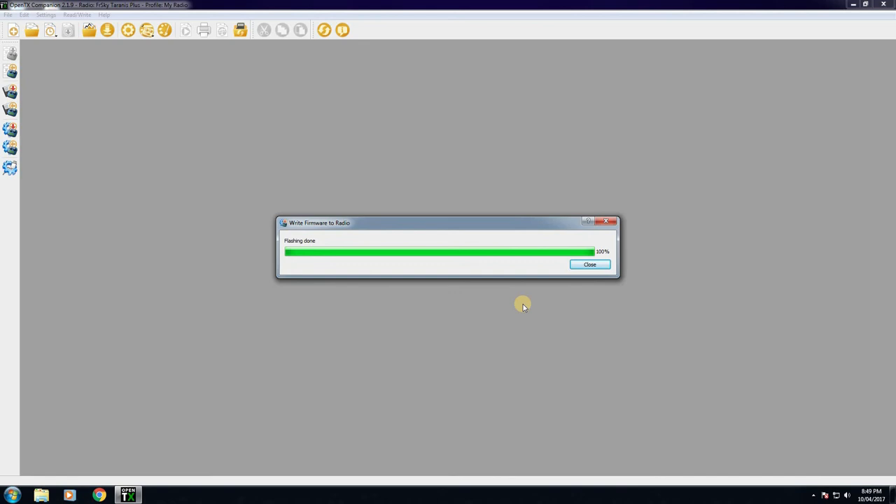
click(592, 266)
- Begin safely ejecting the Taranis drive from the system tray
click(885, 5)
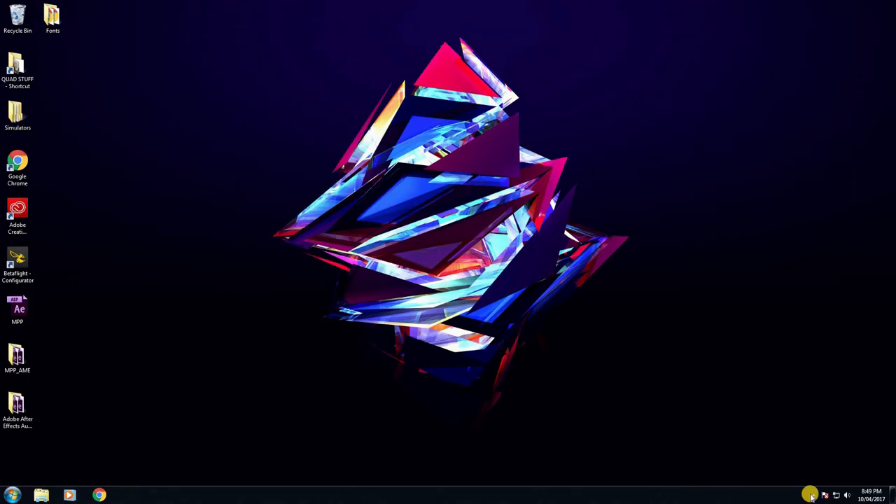